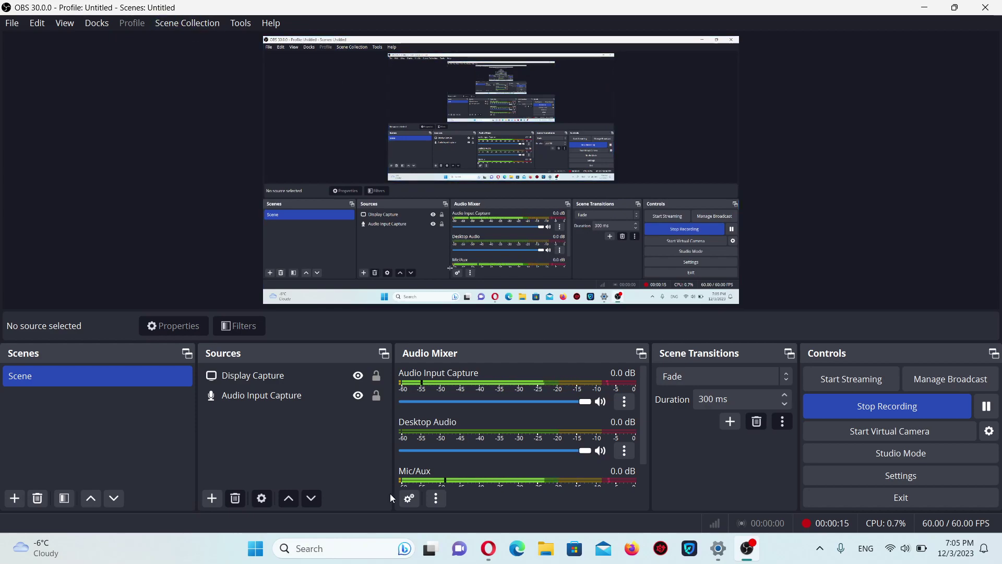
Select the Display Capture and Audio Input Capture sources and begin YouTube broadcast setup
left_click(282, 380)
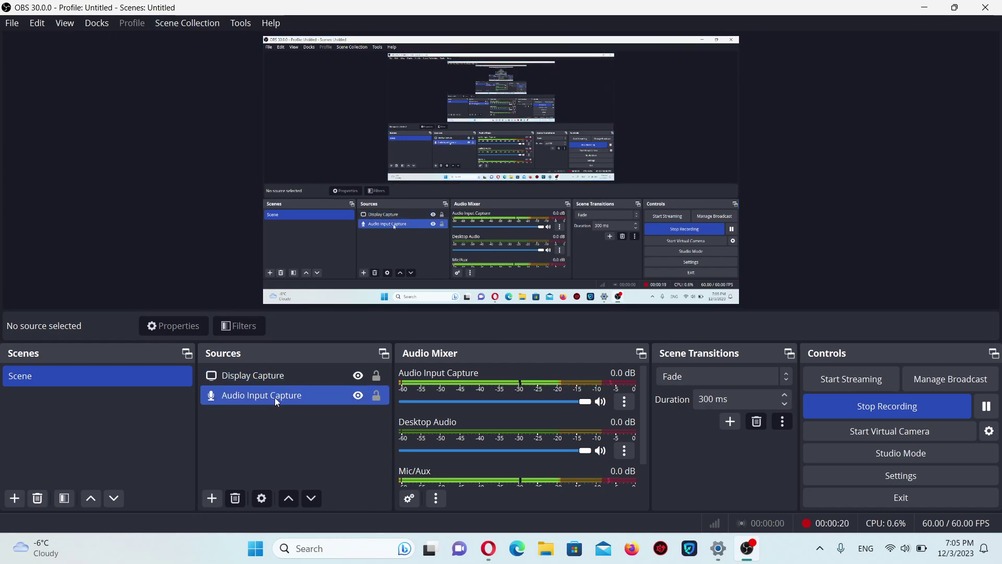
left_click(275, 397, "ctrl")
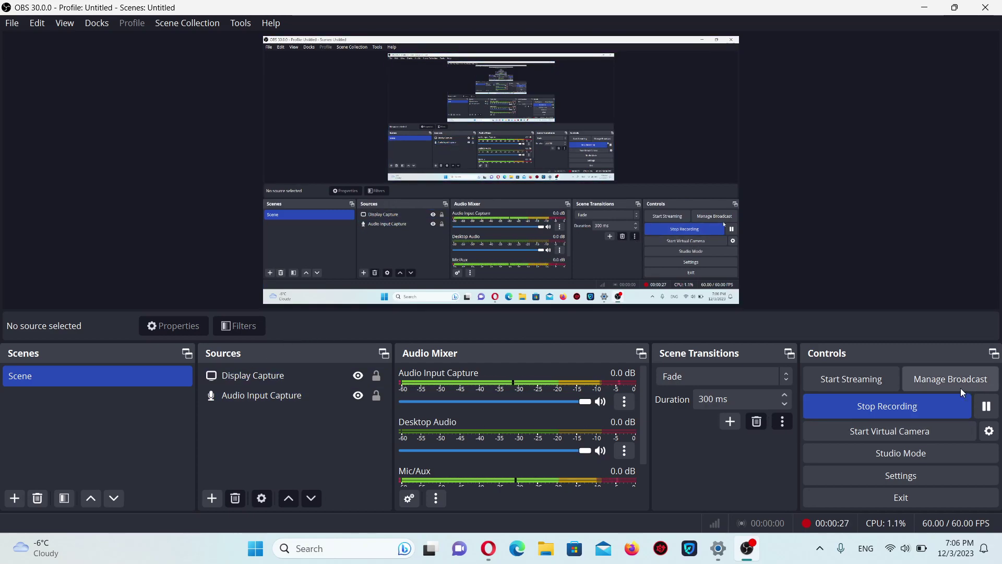
left_click(865, 386)
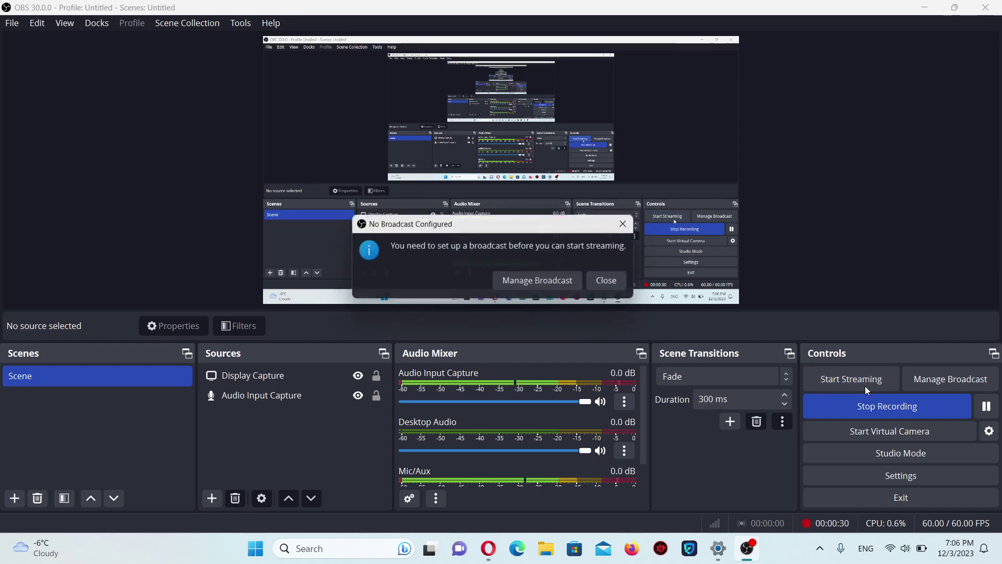
left_click(555, 285)
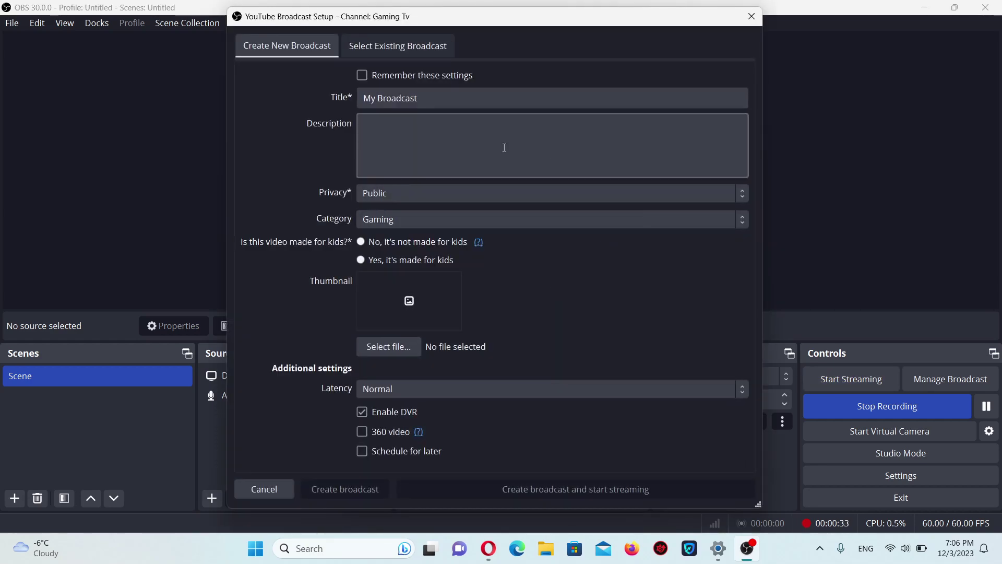
Title the broadcast 'test stream', mark it not made for kids, and start streaming
left_click(432, 97)
double_click(370, 98)
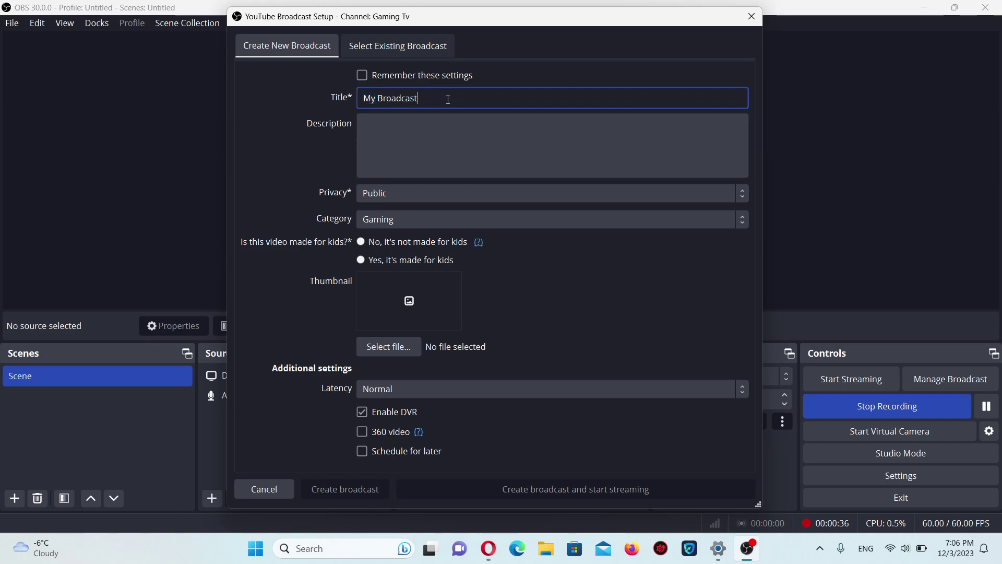
left_click_drag(447, 98, 359, 88)
type("test")
type(" stream")
left_click(385, 246)
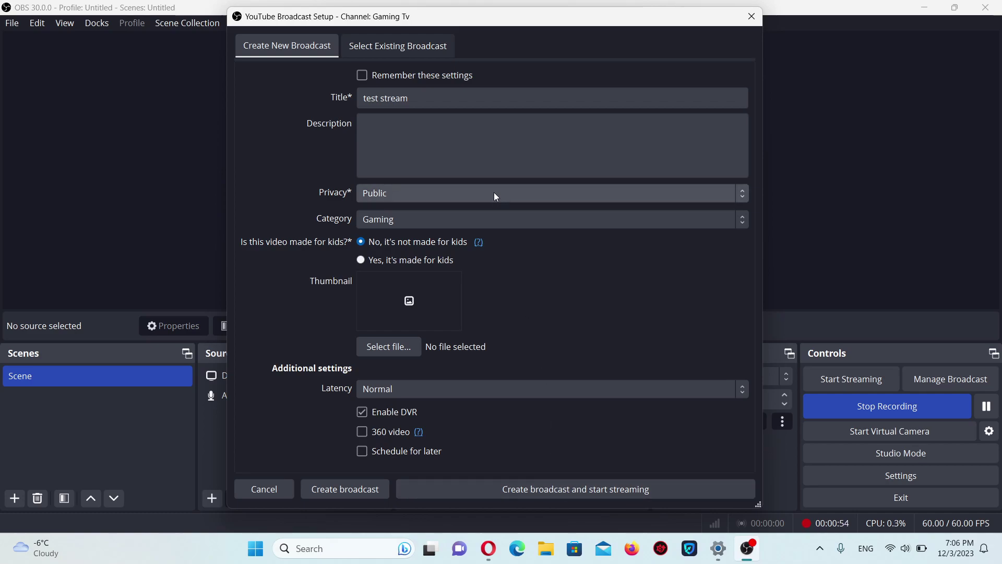
left_click(562, 489)
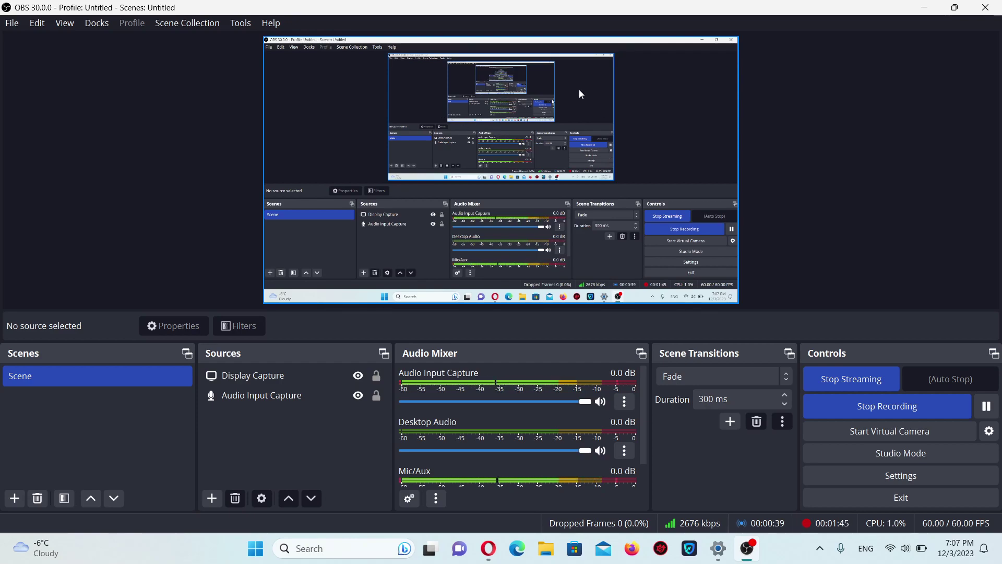
In Opera, go to YouTube Studio and reach the live streaming area through Create > Go live
left_click(487, 553)
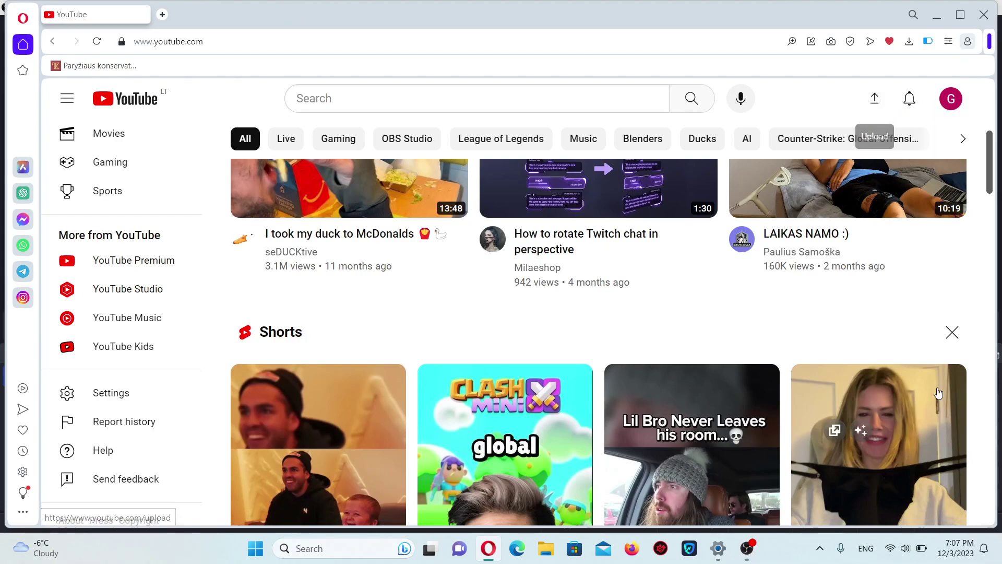
left_click(872, 99)
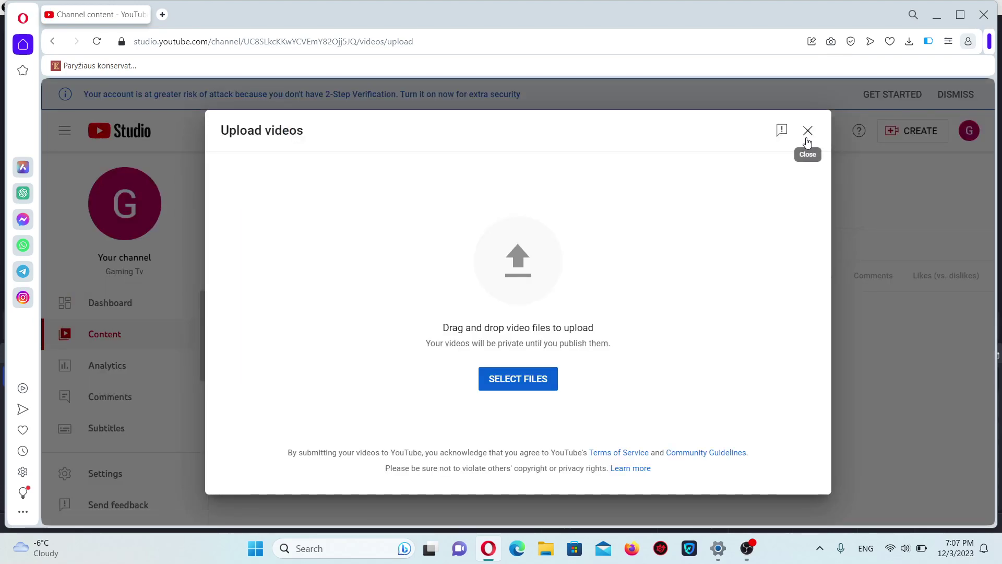
left_click(808, 131)
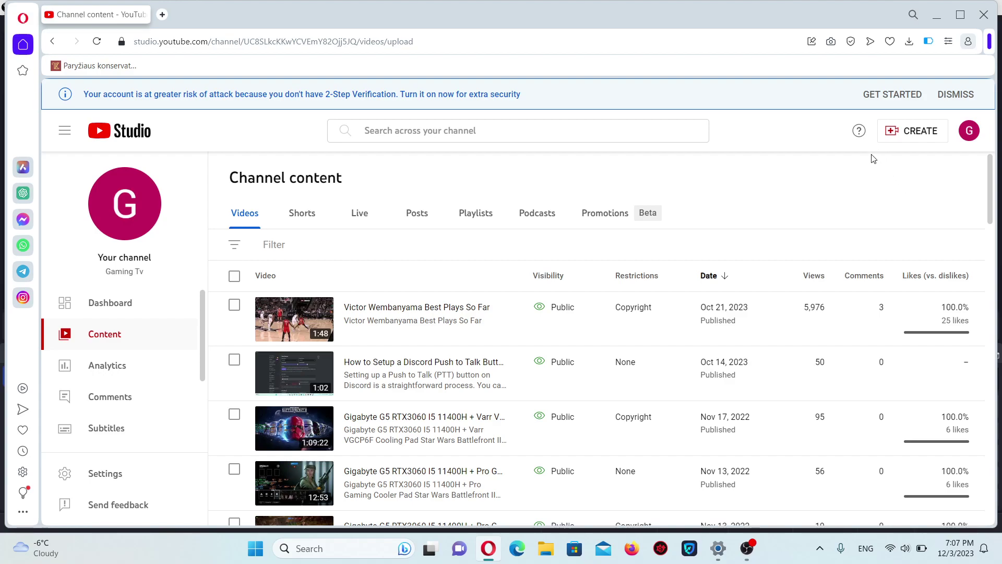
left_click(904, 141)
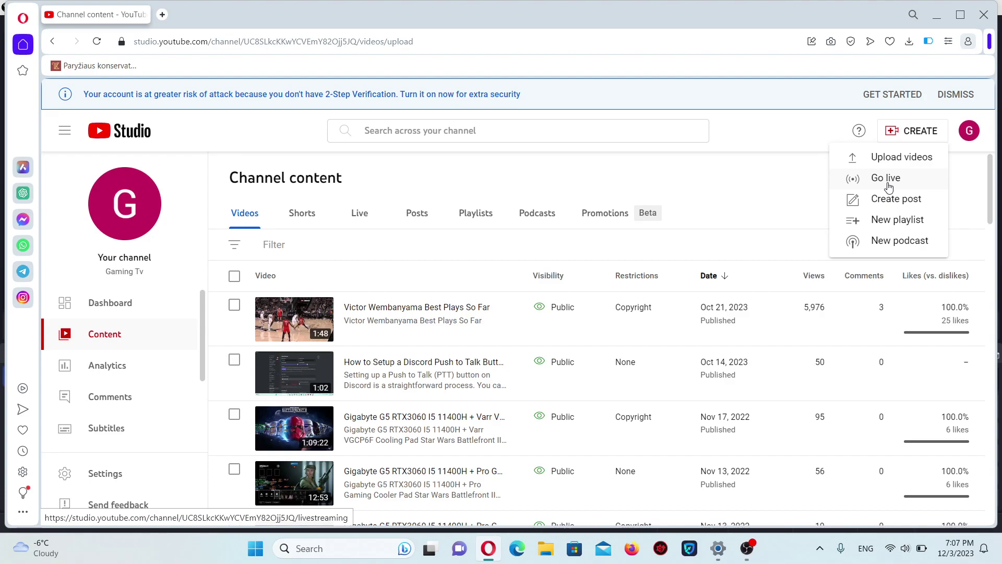
left_click(887, 183)
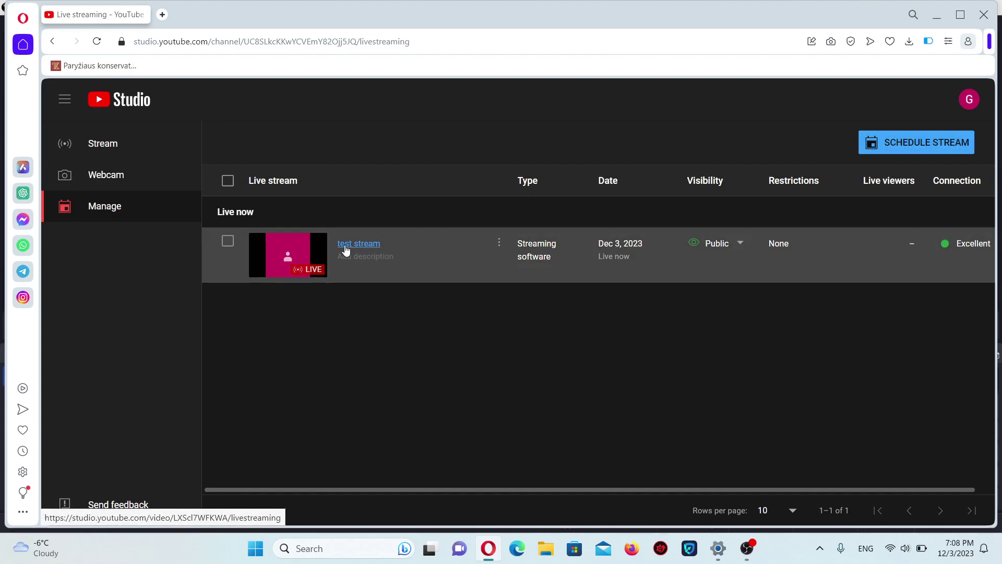
Open test stream's control page, pop out its live chat, and select the popout address
left_click(377, 245)
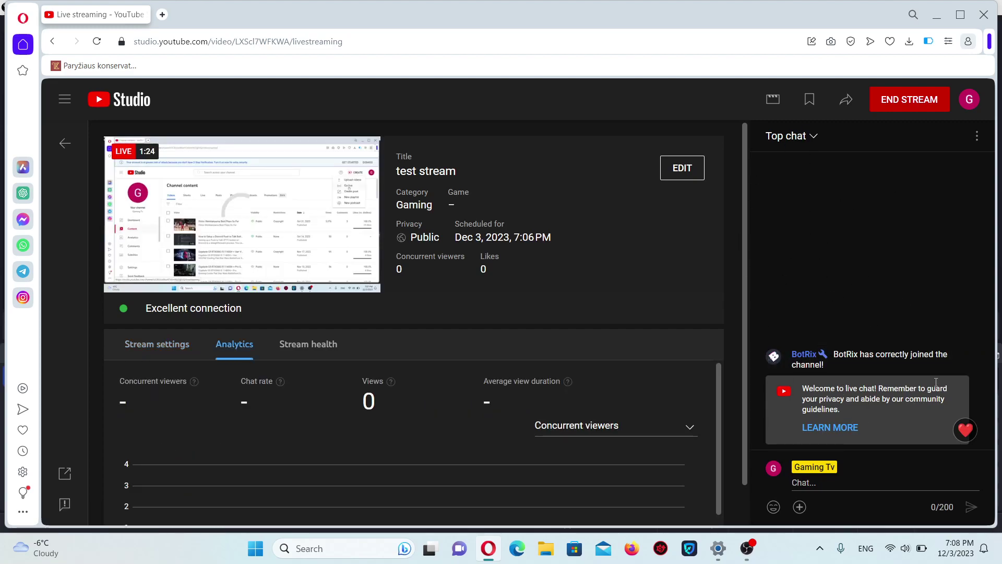
left_click(976, 137)
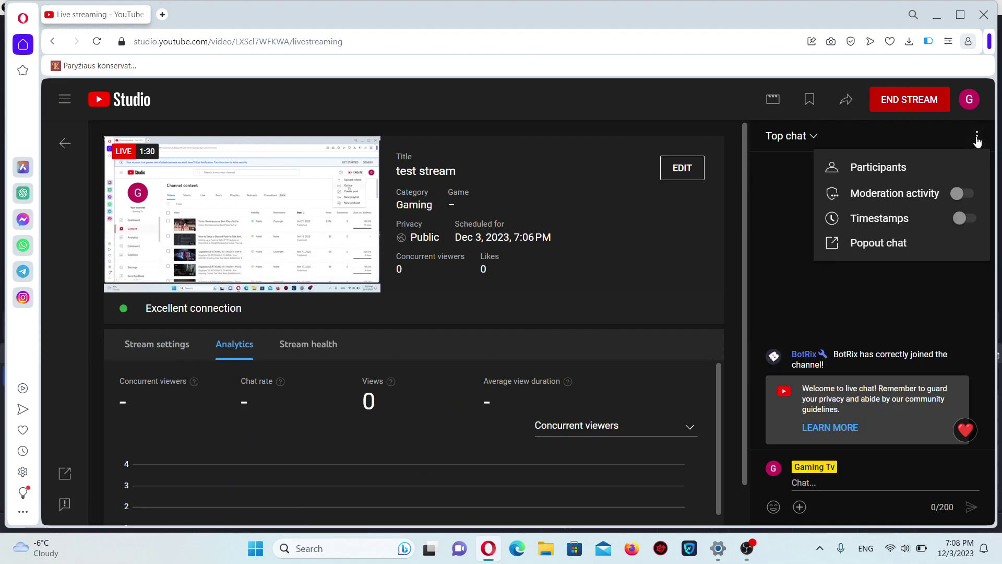
left_click(977, 137)
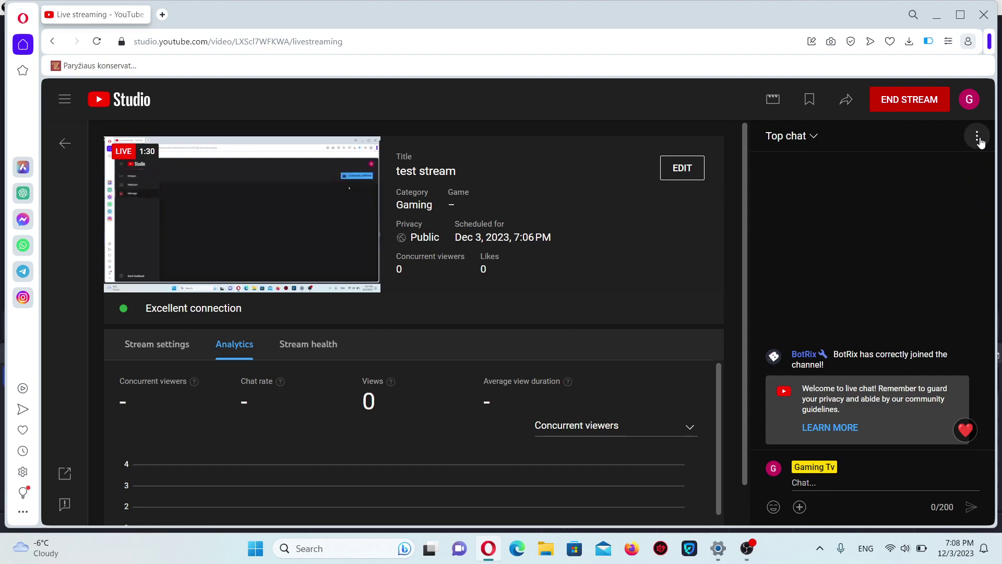
left_click(902, 244)
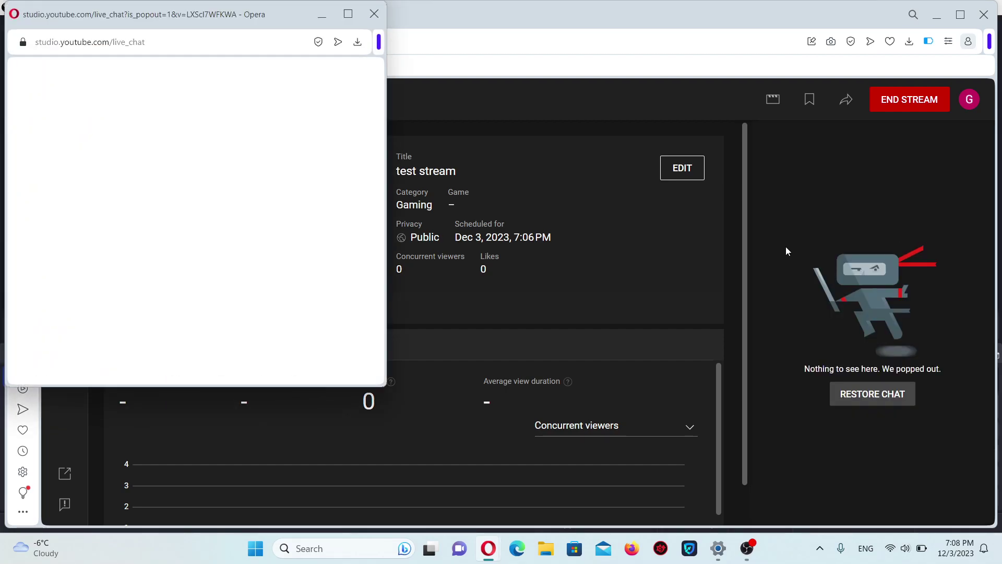
left_click(153, 43)
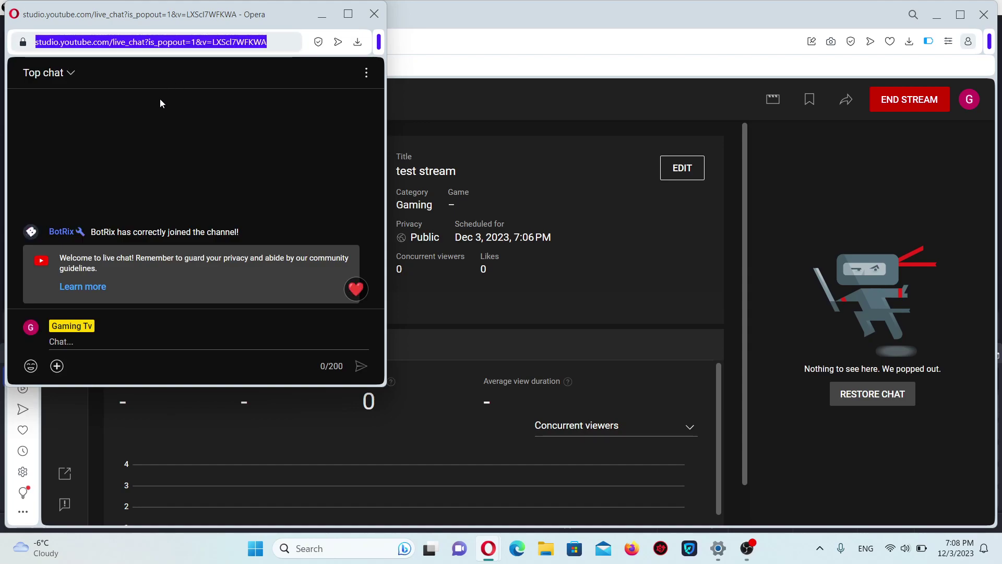
left_click(742, 550)
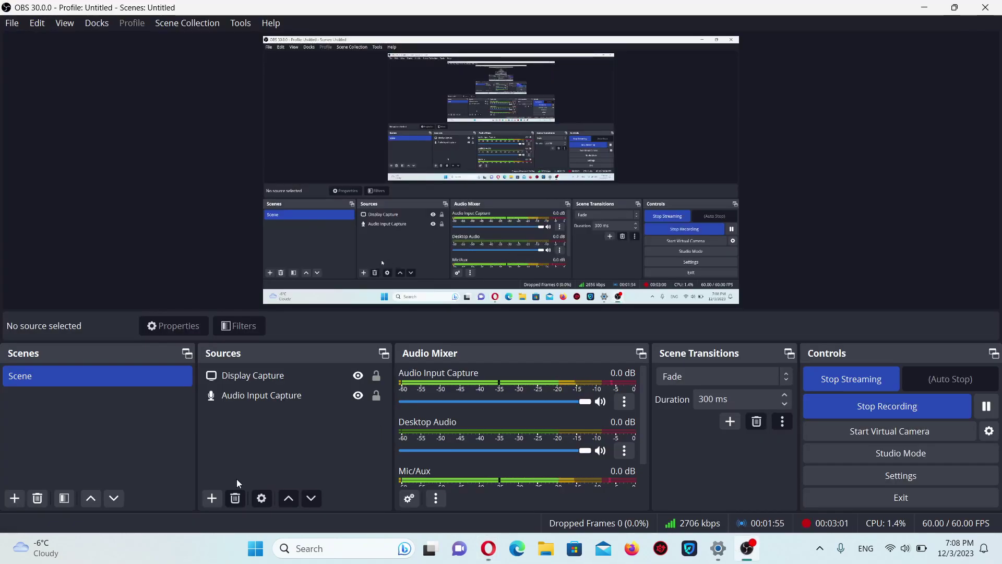
Add a Browser source named Browser that loads the pasted YouTube live chat popout URL
left_click(209, 498)
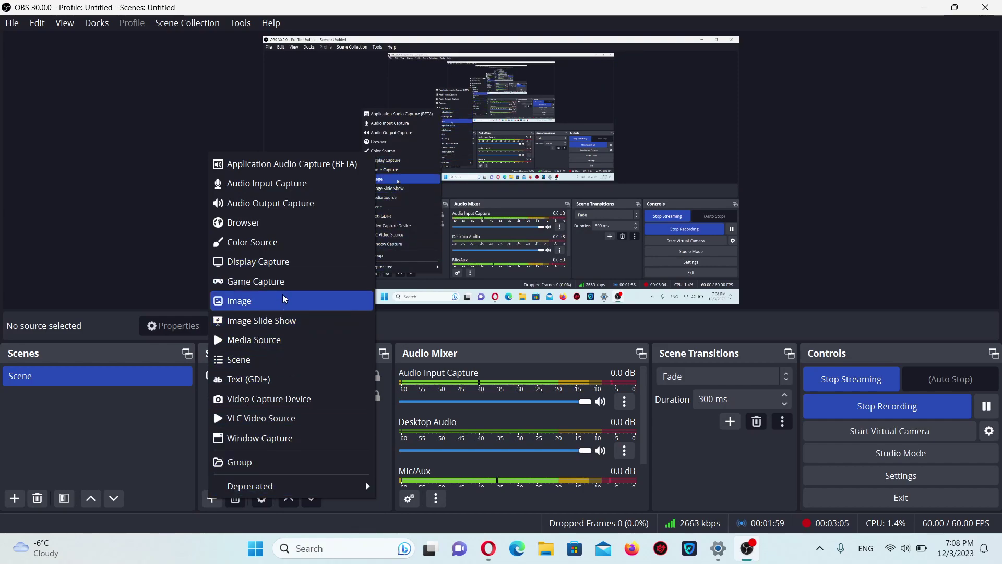
left_click(242, 224)
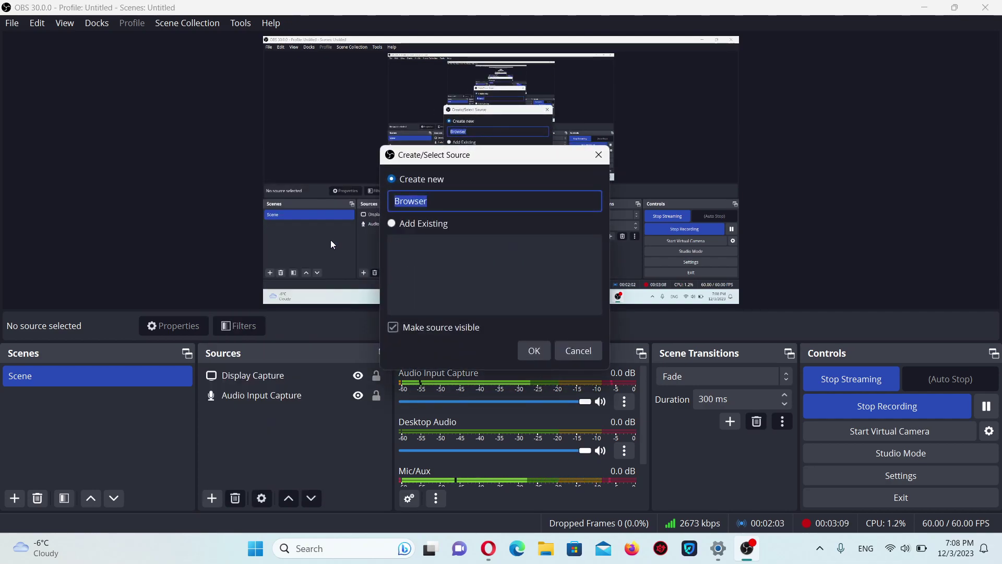
left_click(537, 350)
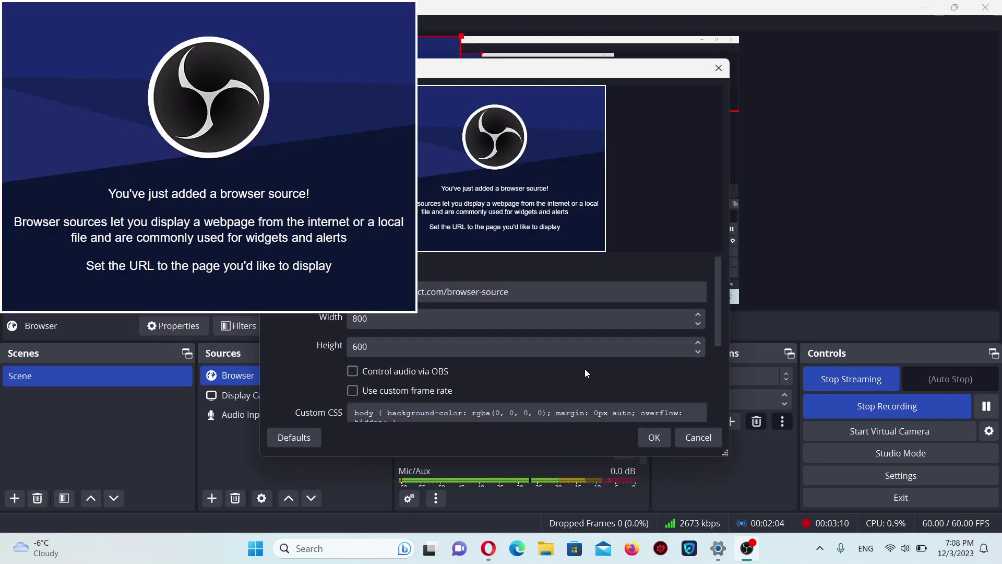
left_click_drag(528, 300, 415, 293)
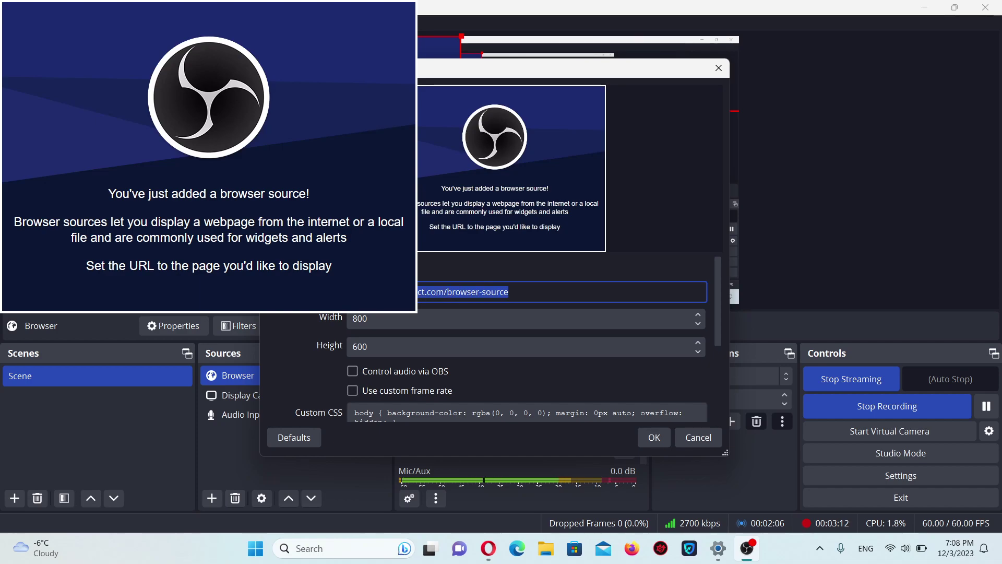
key("ctrl+v")
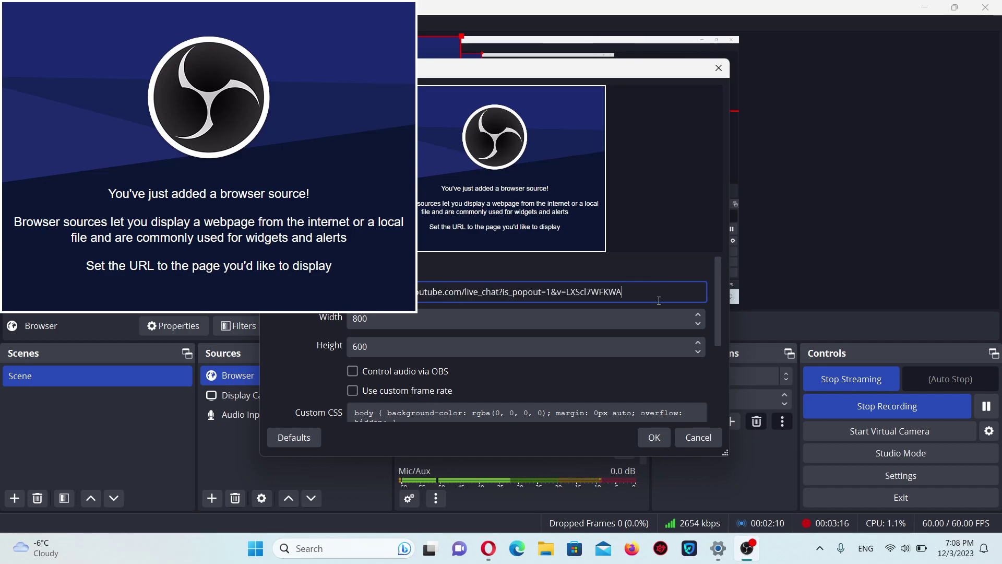
left_click(647, 440)
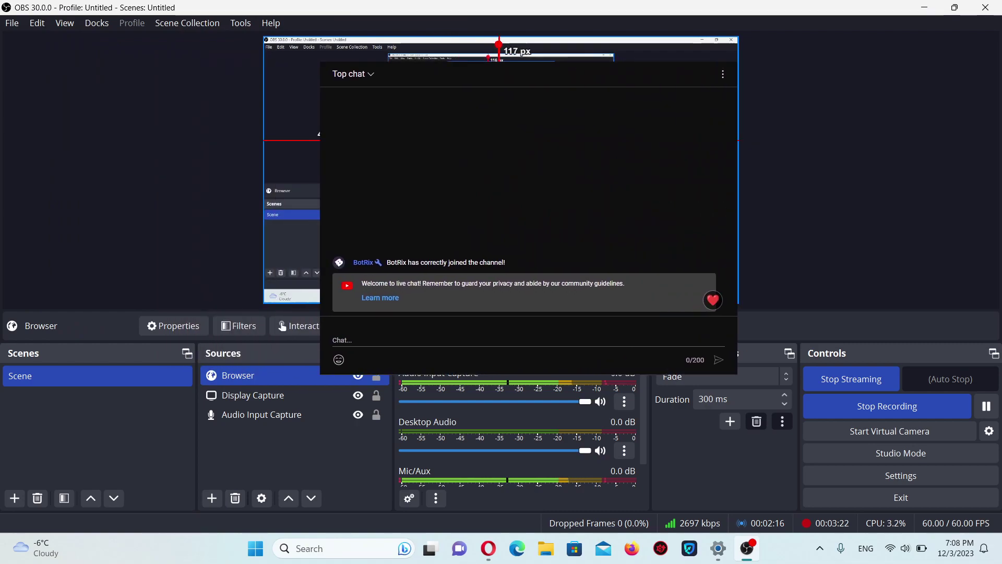
Drag the chat Browser source to the left side of the preview
mouse_move(529, 180)
left_mouse_down()
mouse_move(682, 216)
mouse_move(609, 153)
left_mouse_up()
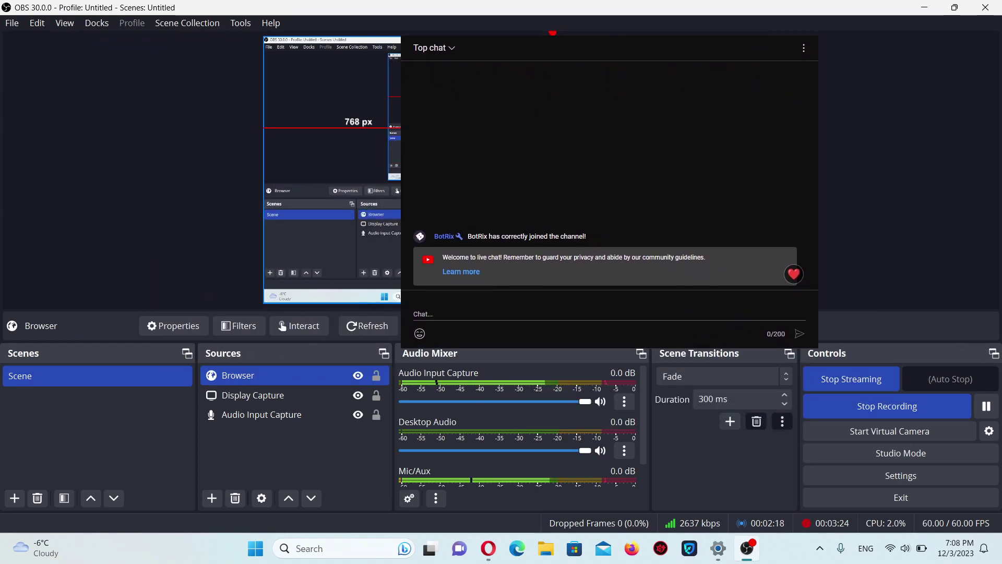
mouse_move(507, 158)
left_mouse_down()
mouse_move(665, 160)
mouse_move(789, 179)
left_mouse_up()
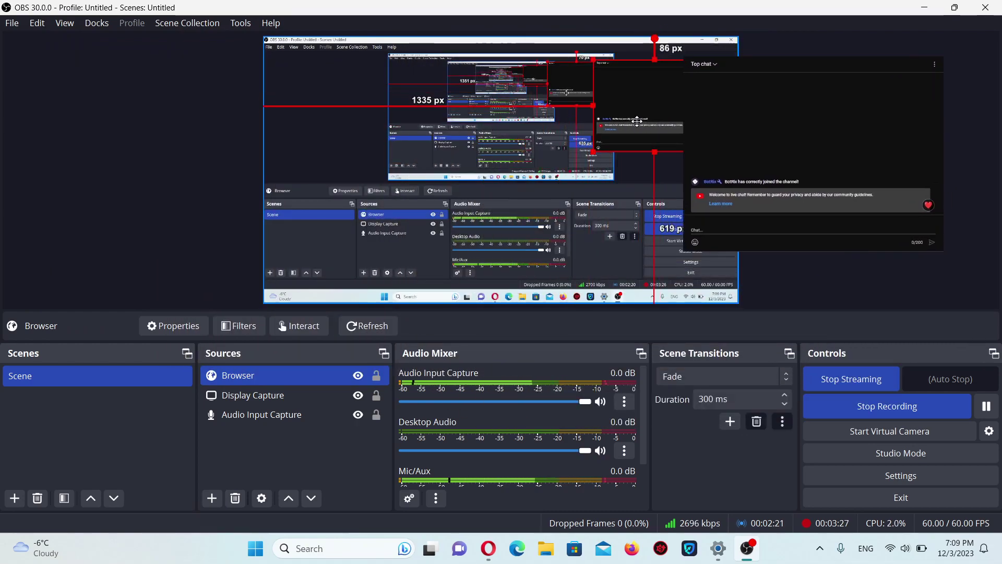
mouse_move(636, 122)
left_mouse_down()
mouse_move(361, 135)
mouse_move(371, 151)
left_mouse_up()
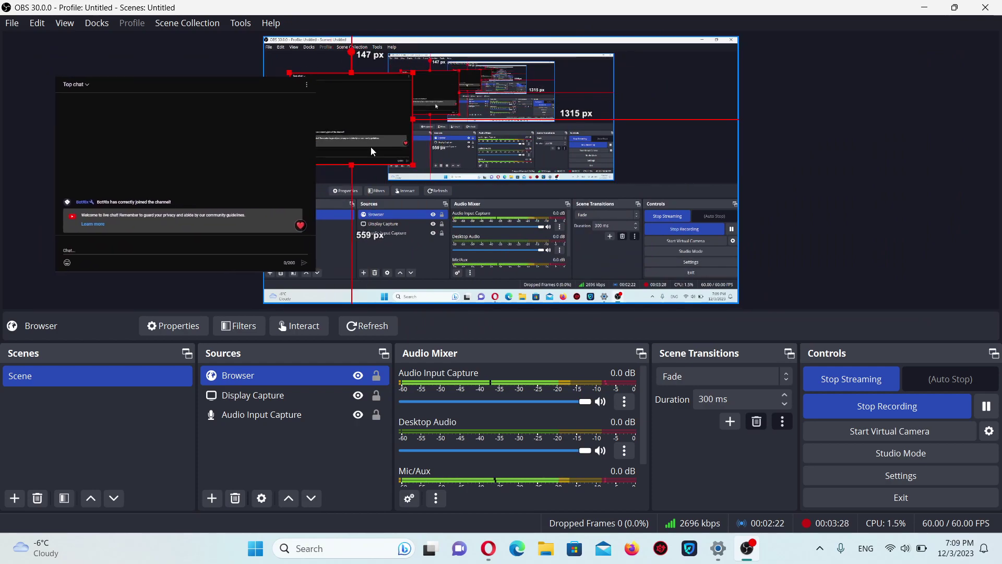
mouse_move(421, 173)
left_mouse_down()
mouse_move(401, 156)
mouse_move(470, 207)
mouse_move(475, 102)
mouse_move(829, 154)
mouse_move(341, 125)
mouse_move(393, 139)
left_mouse_up()
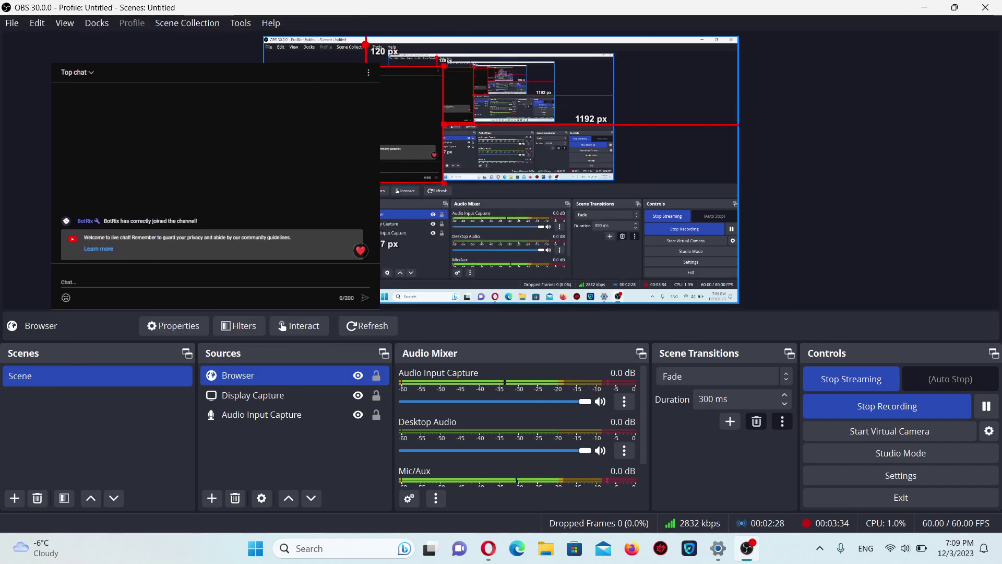
Crop the chat overlay's right side and top edge
left_click_drag(381, 186, 377, 180)
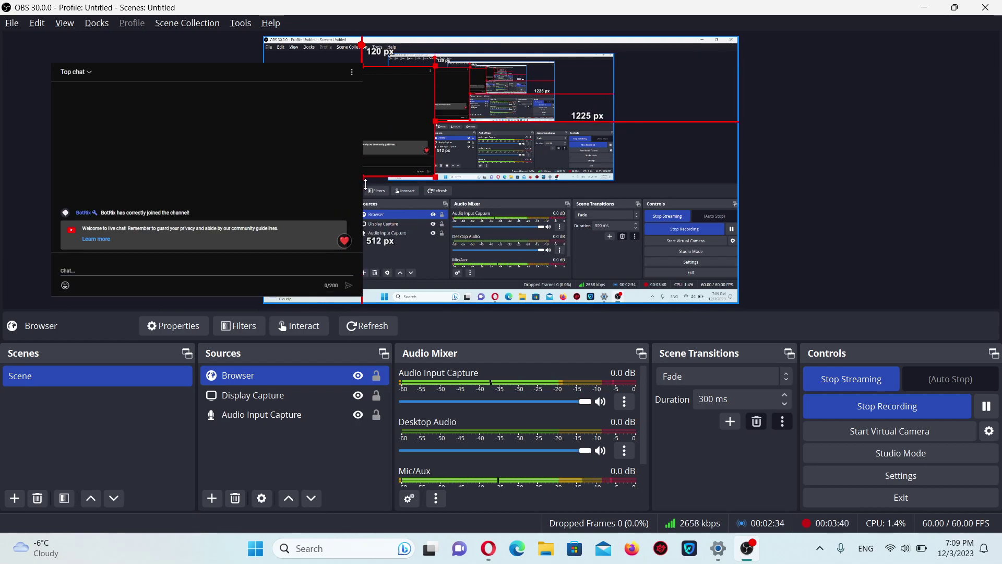
left_click_drag(433, 128, 433, 122)
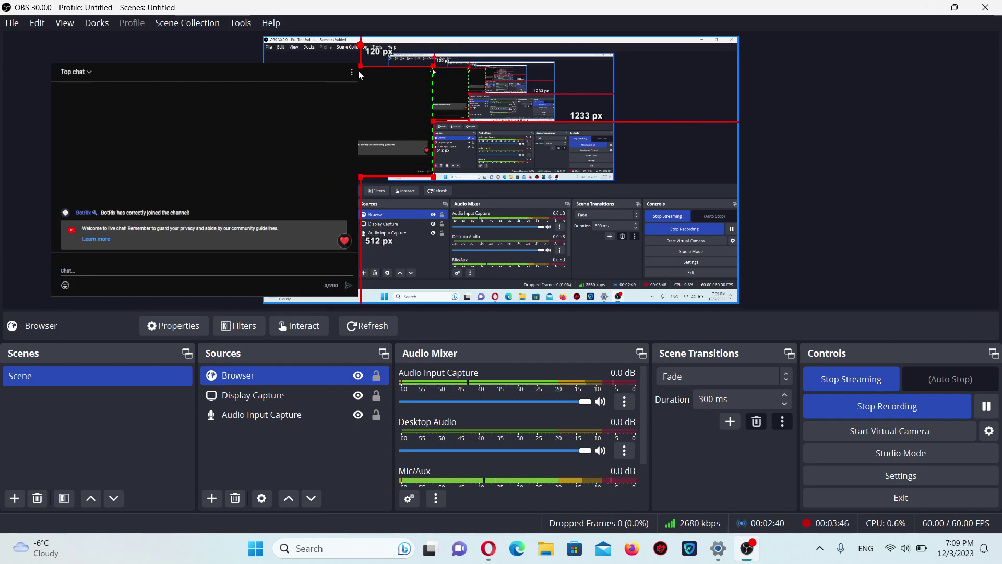
mouse_move(360, 68)
left_mouse_down()
mouse_move(364, 88)
mouse_move(642, 87)
mouse_move(657, 72)
left_mouse_up()
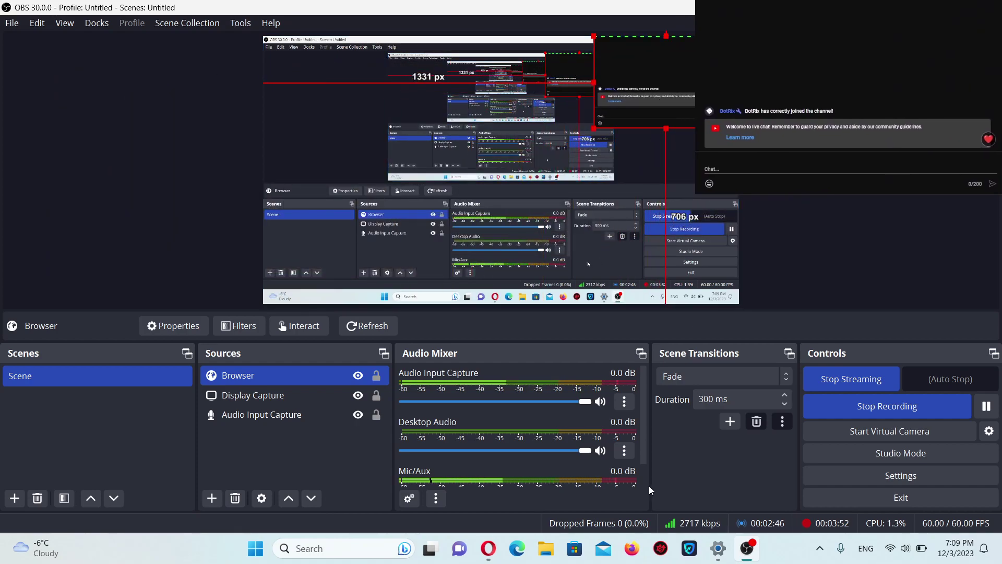
mouse_move(488, 548)
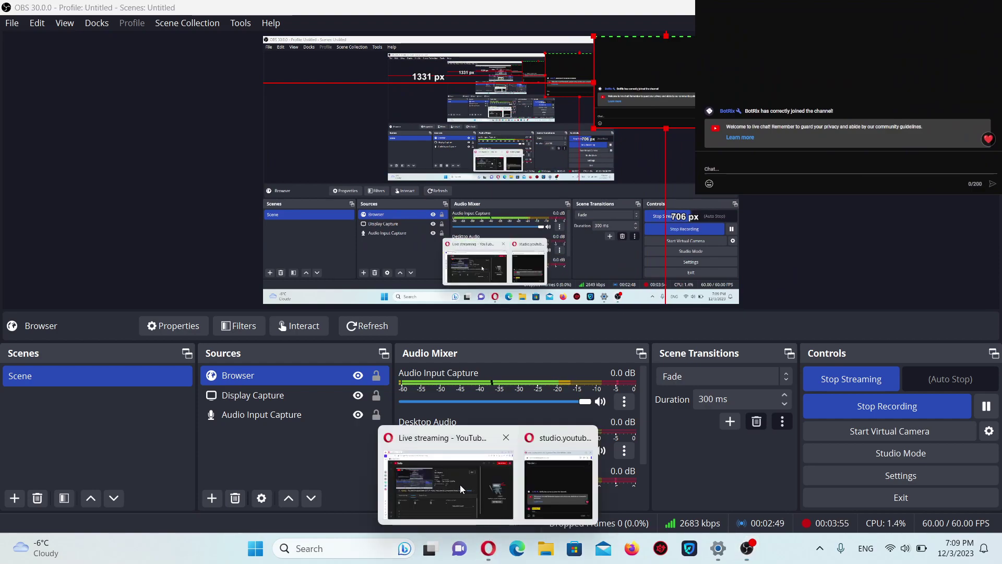
left_click(459, 484)
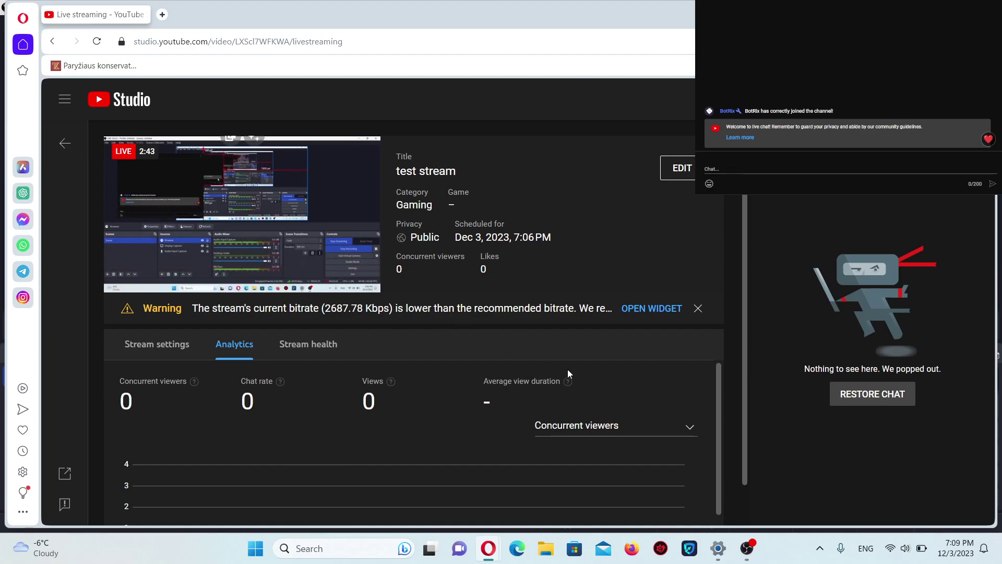
left_click(746, 548)
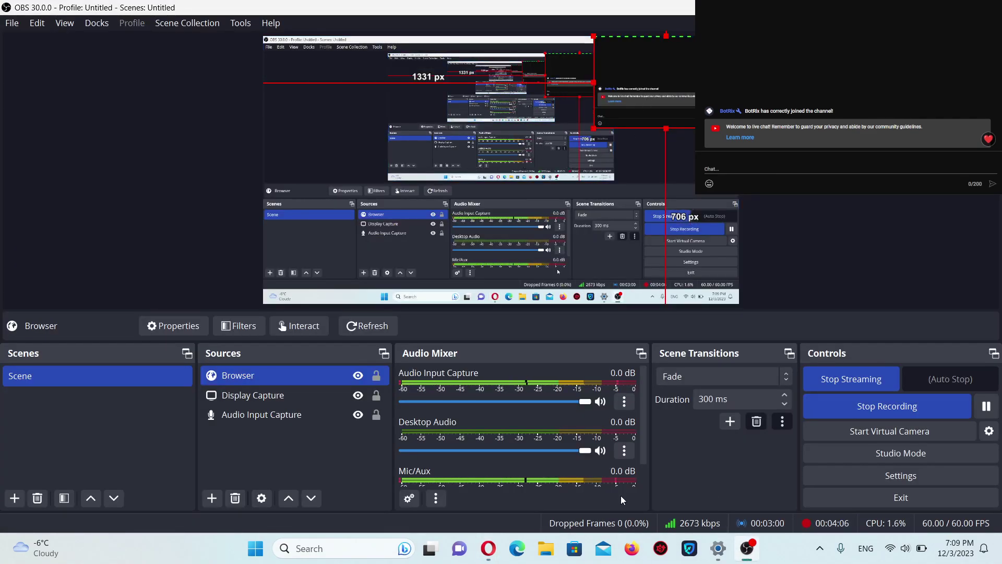
Post 'hello' in the popped-out live chat and check it in the OBS overlay
mouse_move(488, 548)
left_click(558, 473)
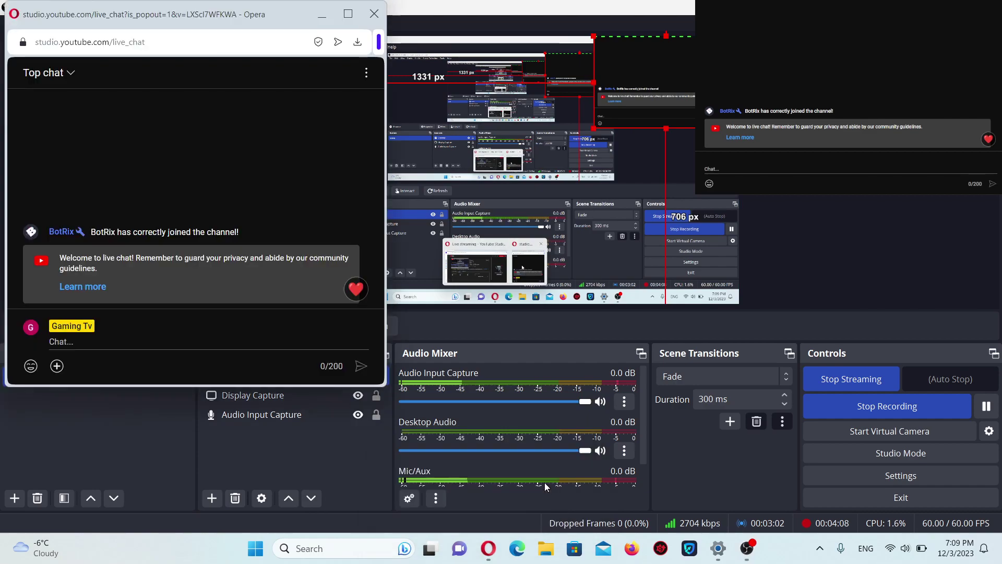
left_click(270, 342)
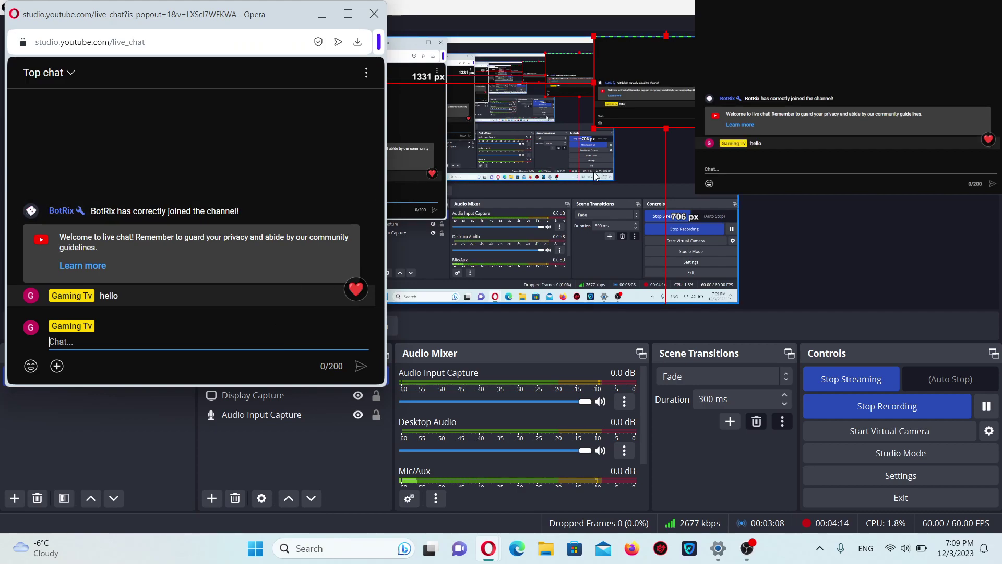
left_click(567, 193)
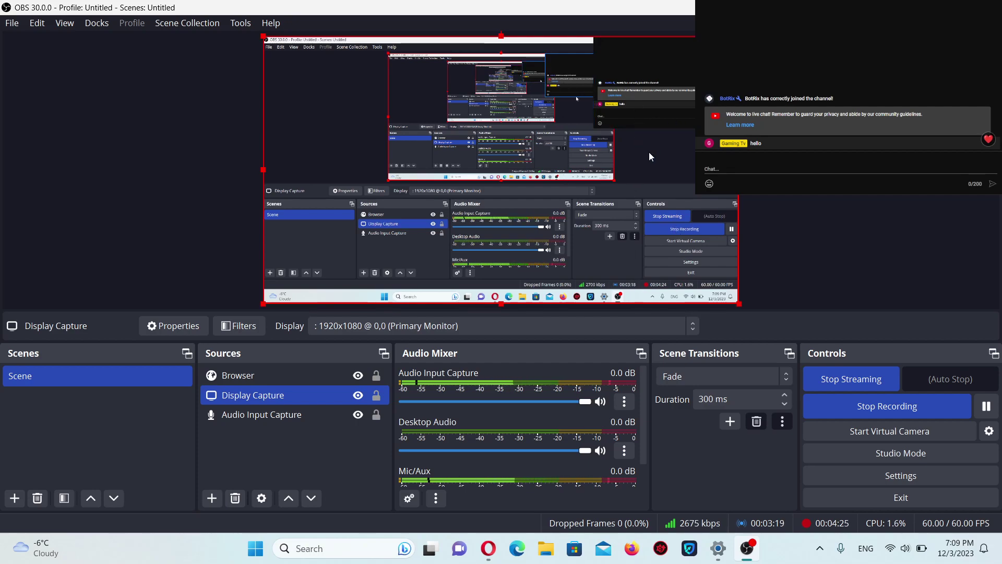
Restore the live chat panel on the YouTube Studio stream page, then go back to OBS
left_click(490, 550)
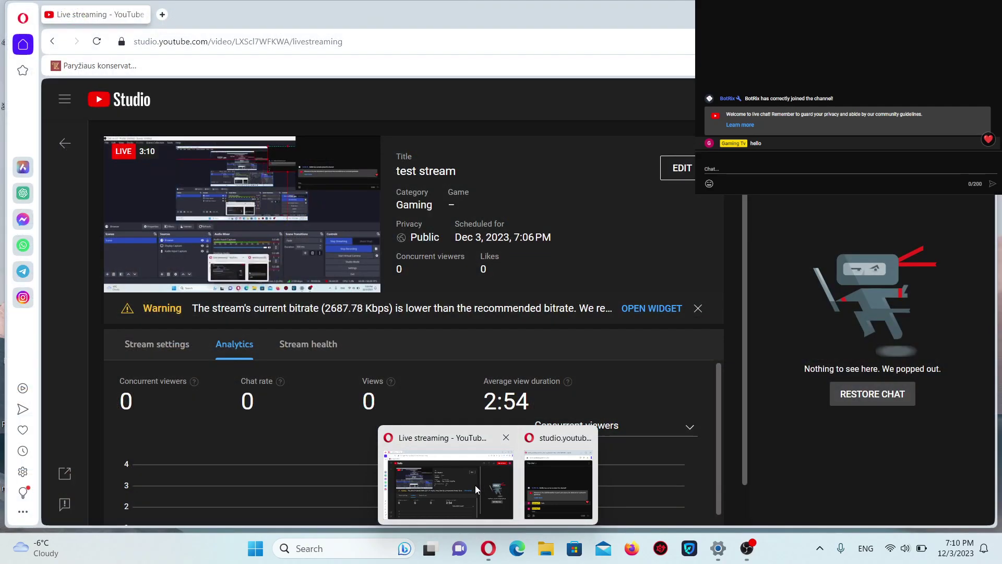
left_click(475, 484)
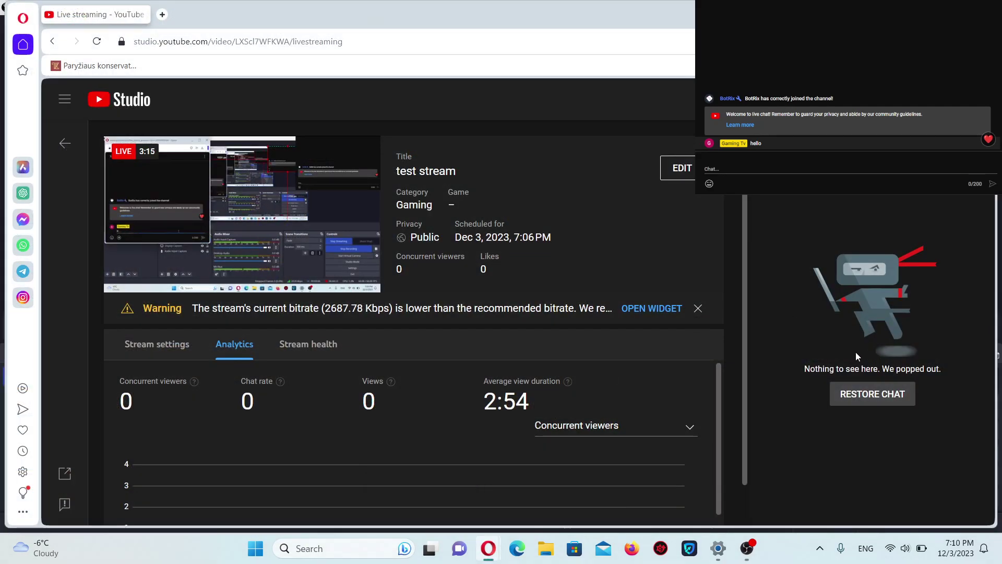
left_click(889, 399)
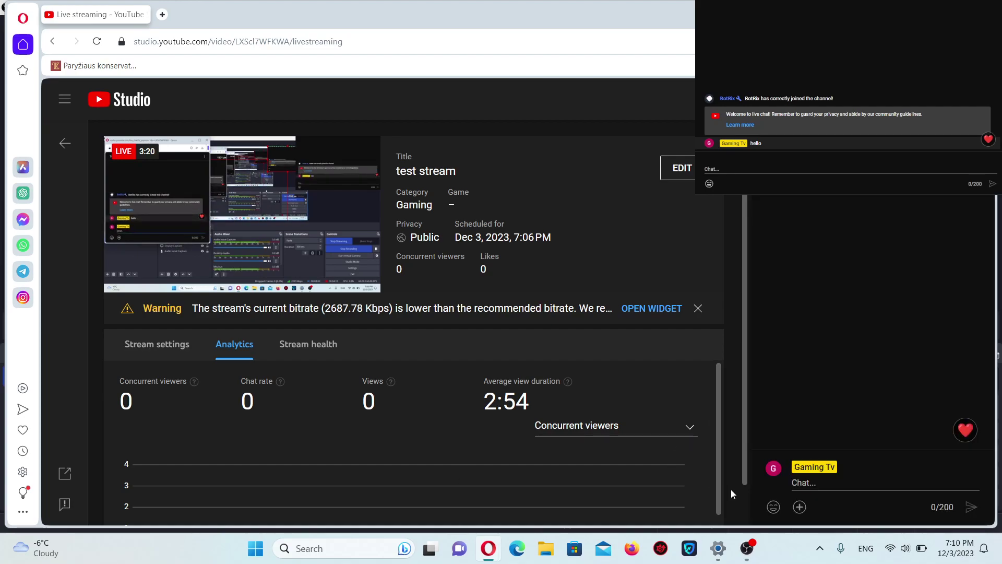
left_click(748, 550)
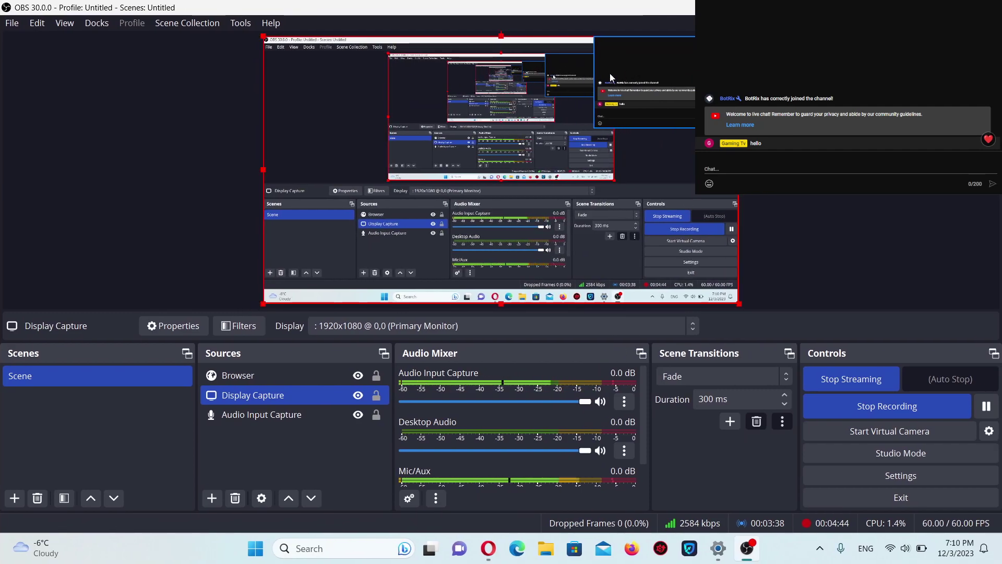
Drag the Browser chat source to the preview's lower left, lock it, and open its properties
left_click(651, 91)
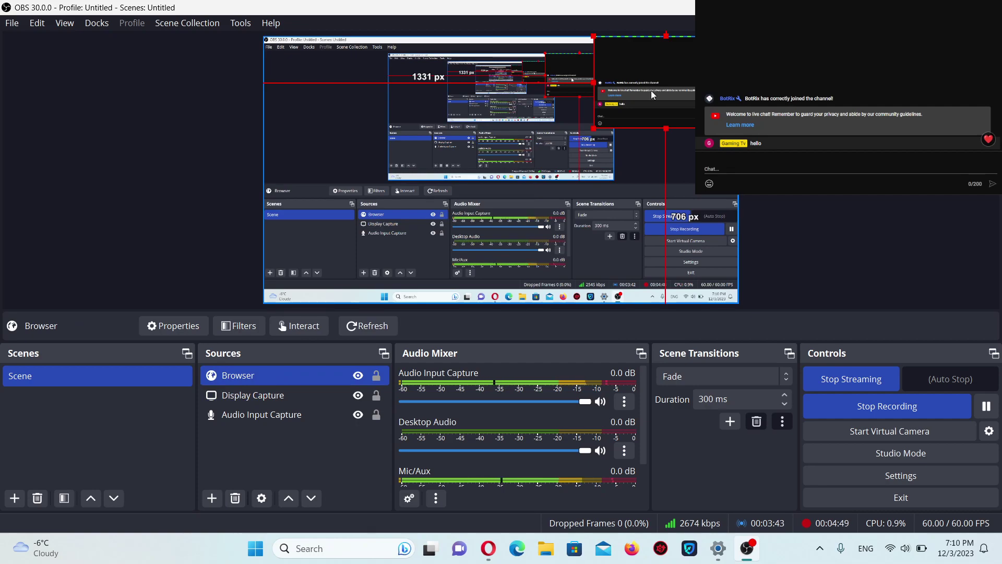
left_click_drag(651, 89, 350, 174)
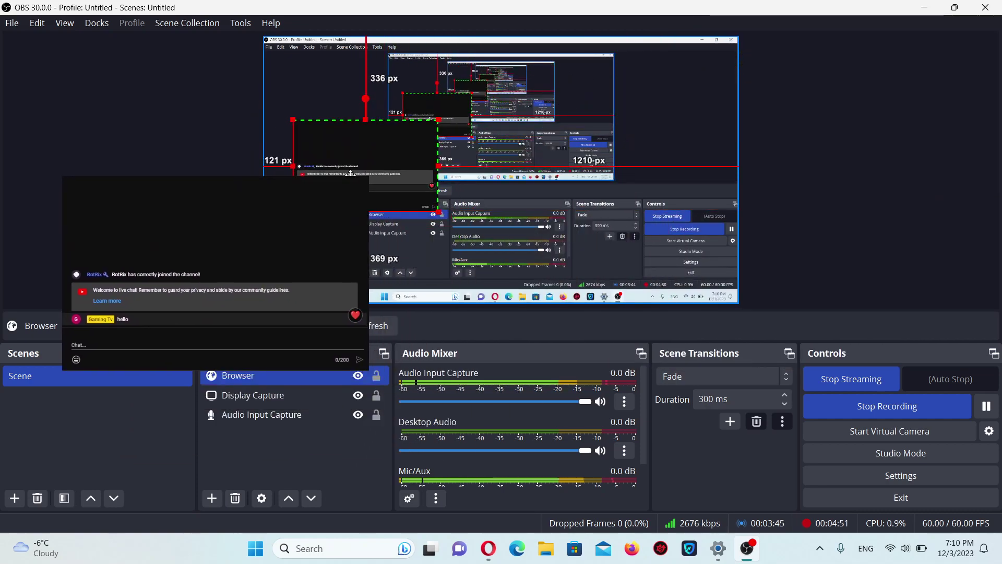
left_click(375, 375)
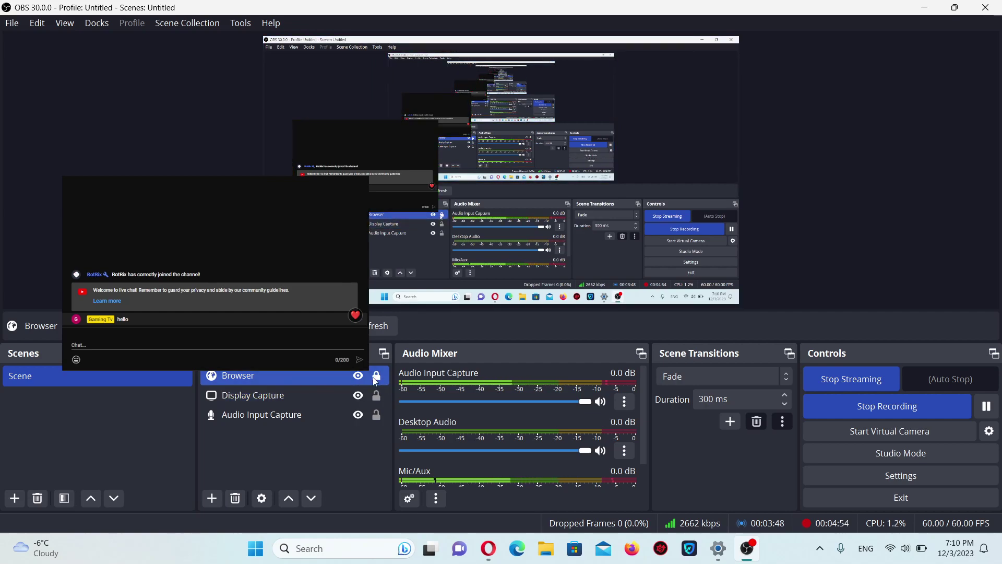
left_click(362, 161)
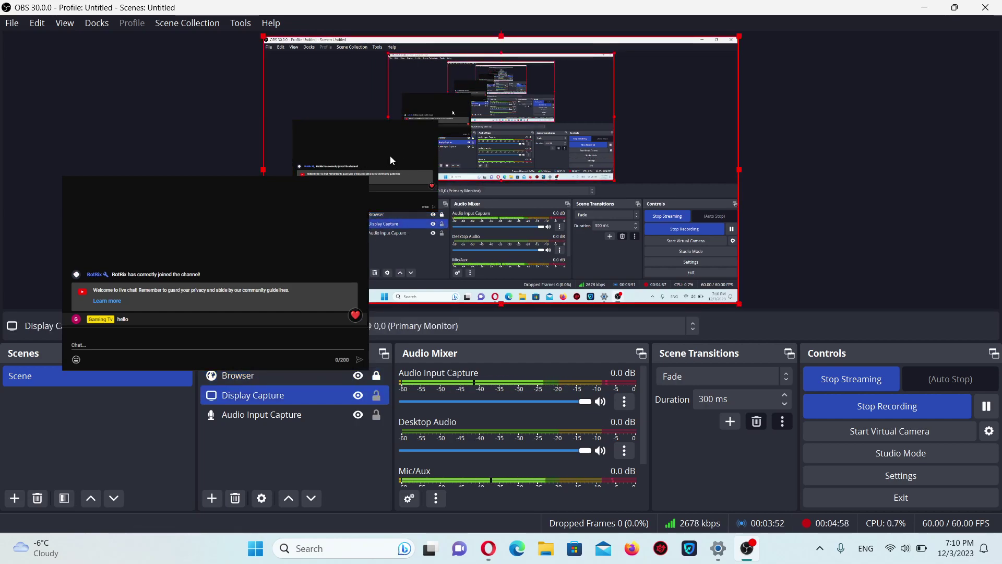
double_click(297, 374)
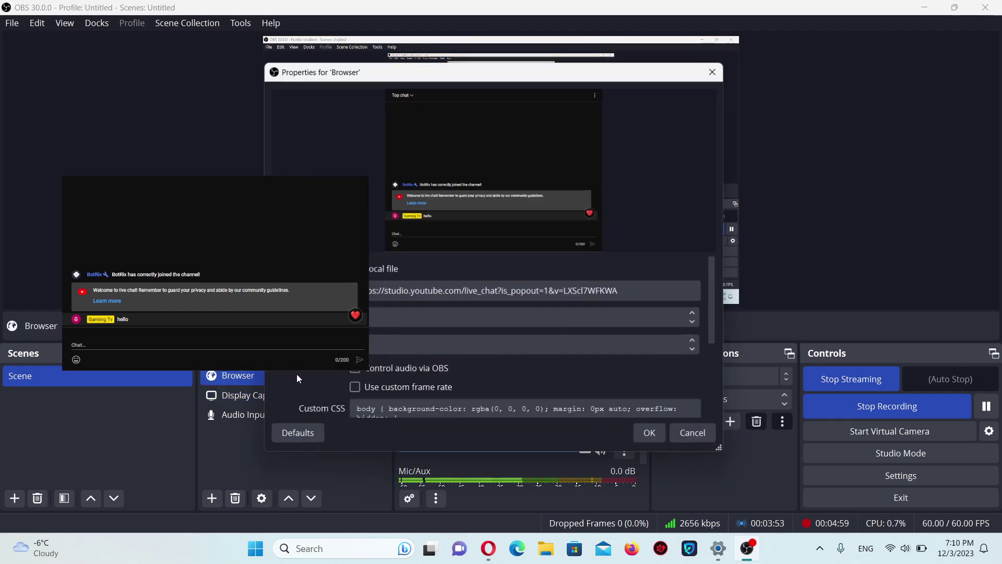
Reopen the Browser properties from its right-click menu, review the Custom CSS, then close them
left_click(689, 439)
right_click(235, 381)
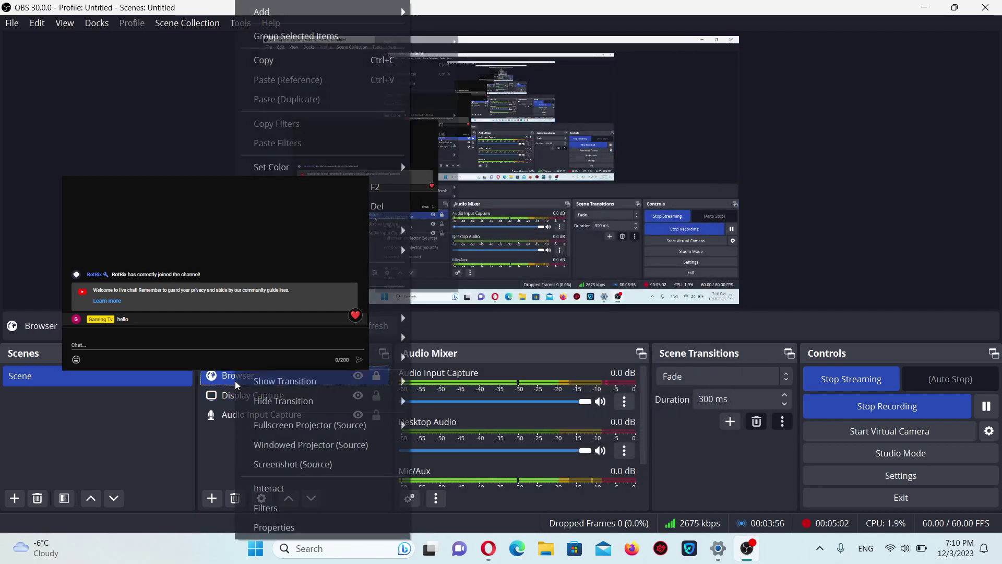
left_click(209, 375)
right_click(209, 376)
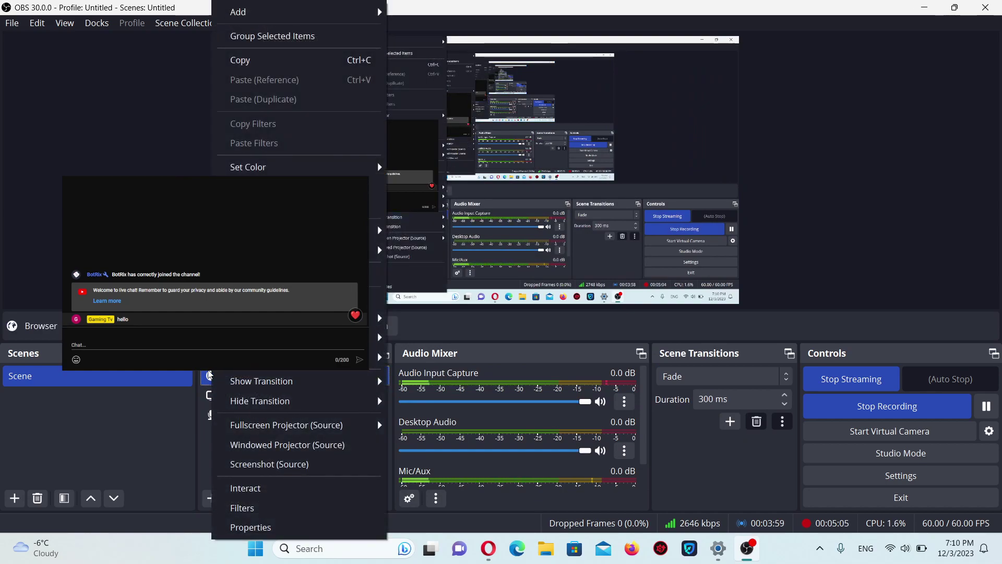
left_click(250, 527)
scroll(476, 328, "down", 3)
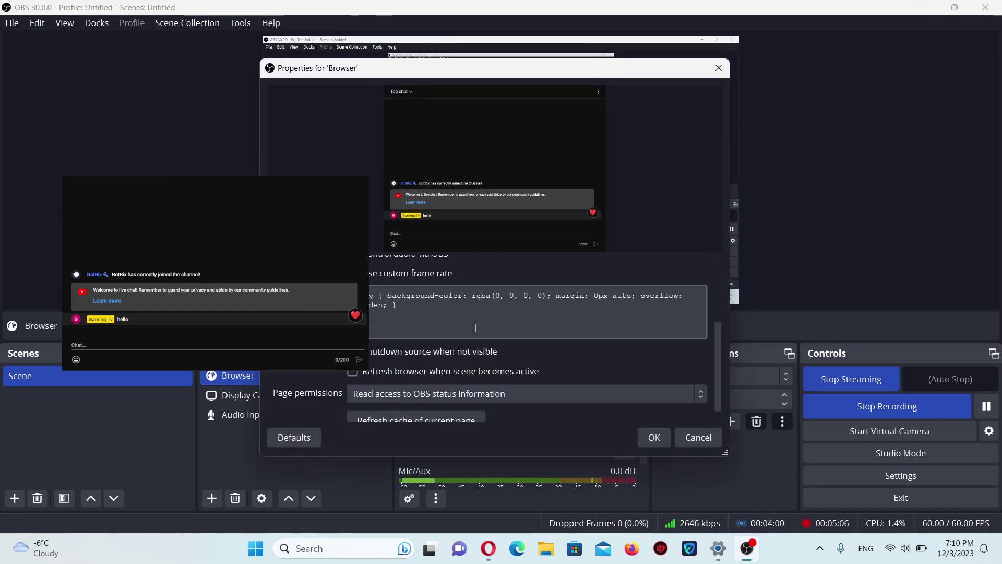
scroll(480, 325, "up", 3)
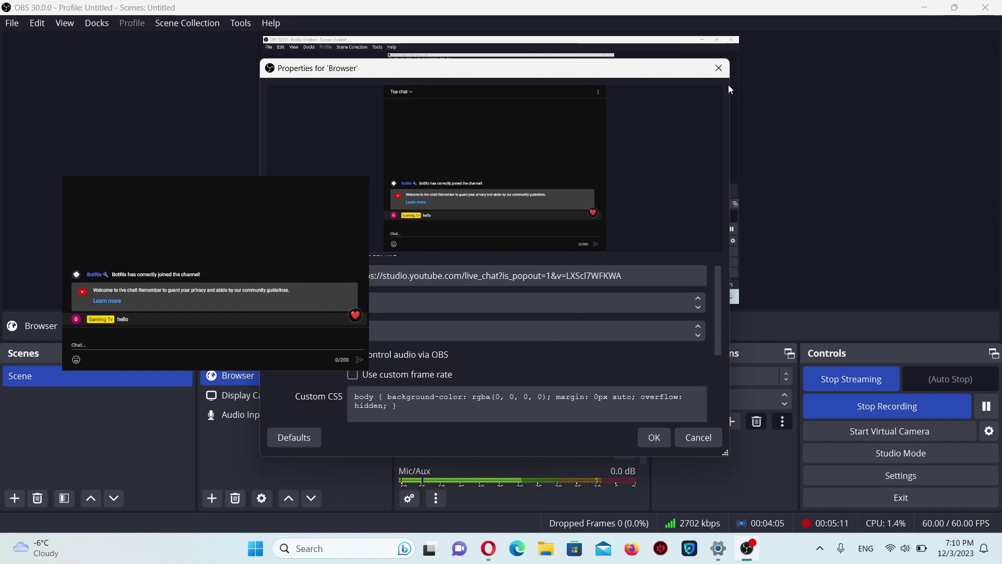
left_click(719, 69)
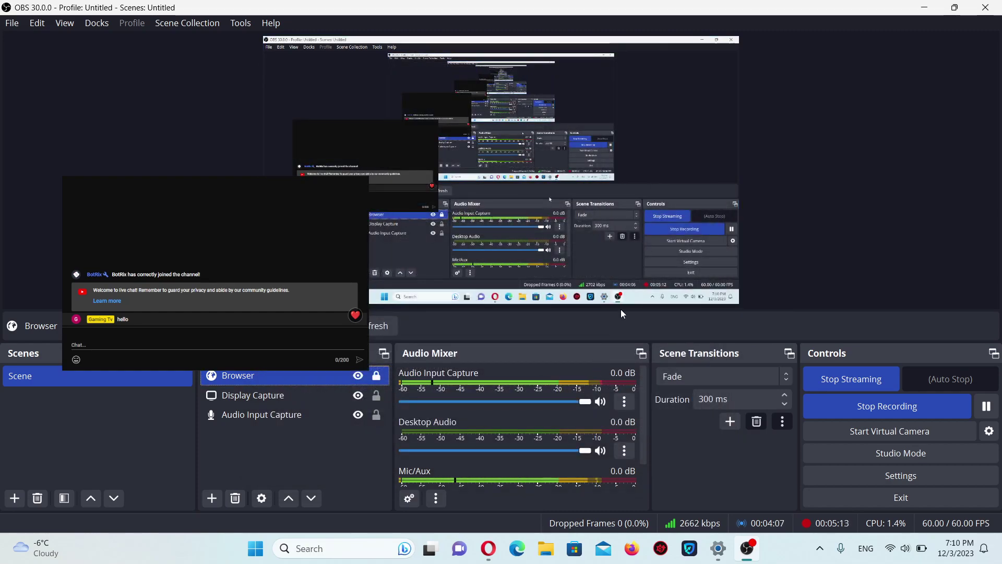